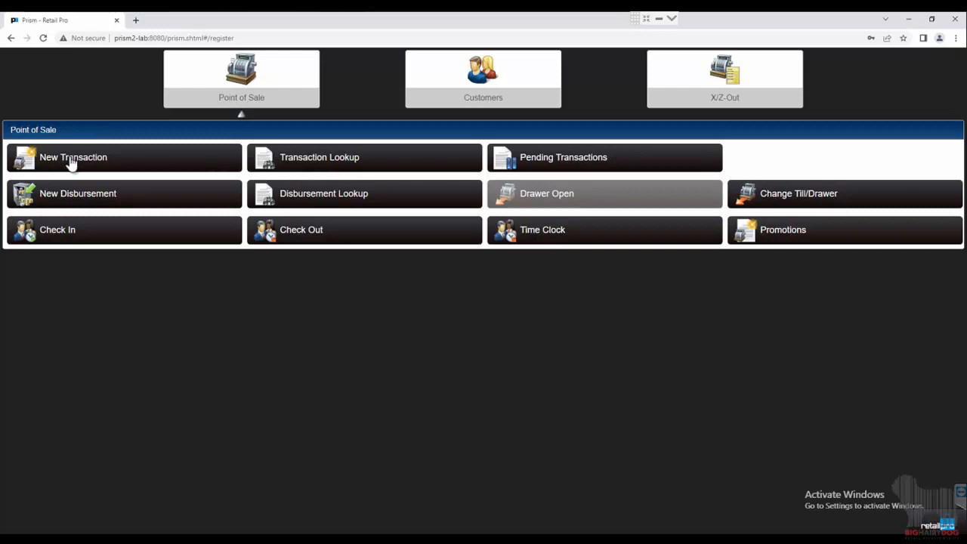
Step: Start a new transaction and open the receipt search for a return
click(72, 161)
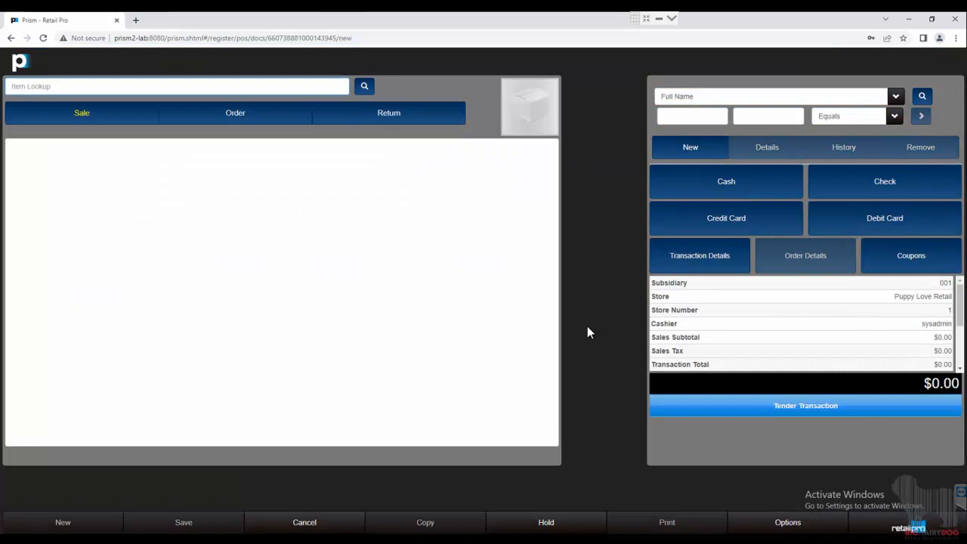
click(408, 122)
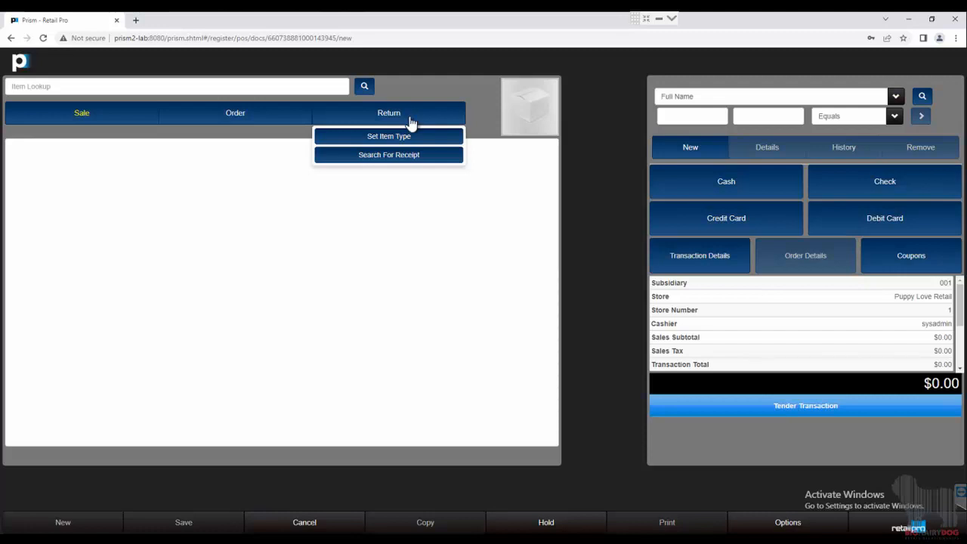
click(409, 154)
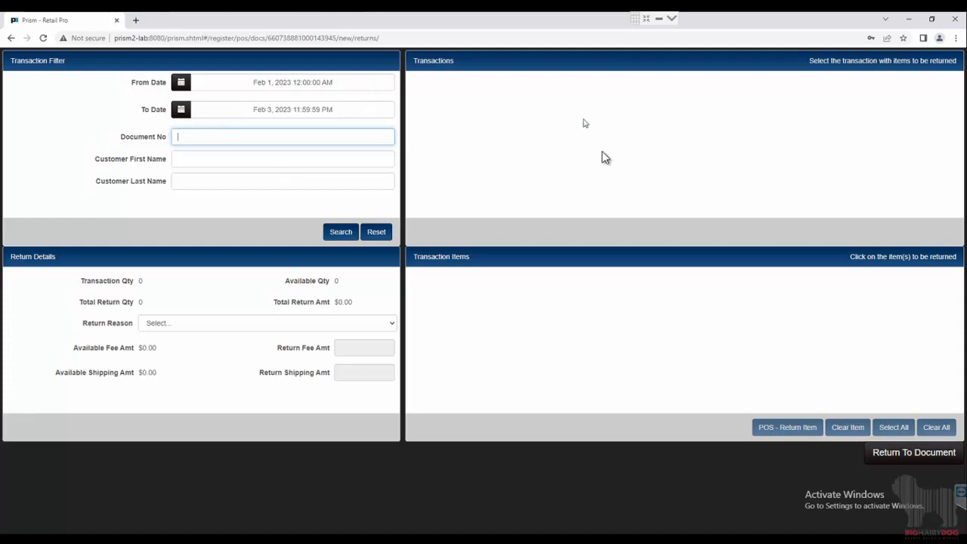
Step: Set the From Date filter to Jan 1, 2023 and search for past transactions
click(213, 88)
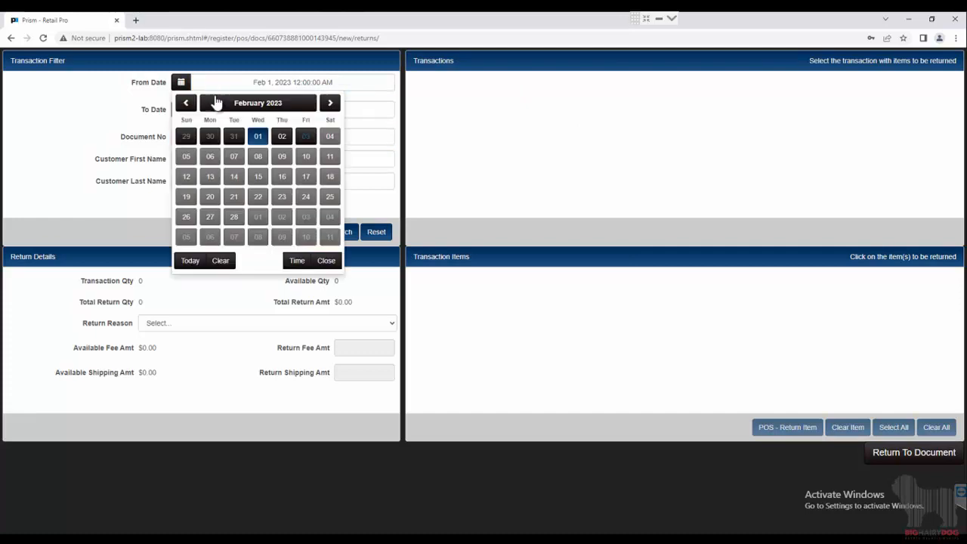
click(193, 99)
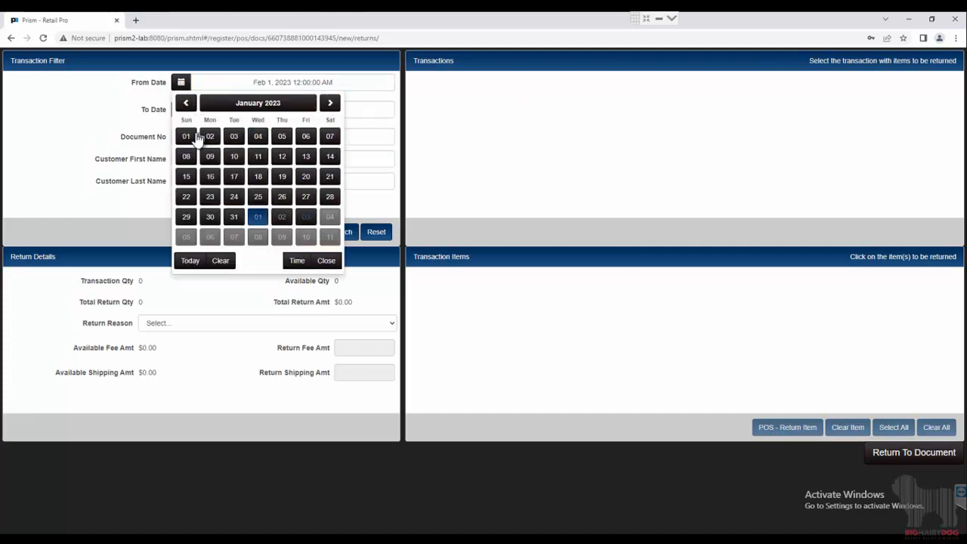
click(193, 138)
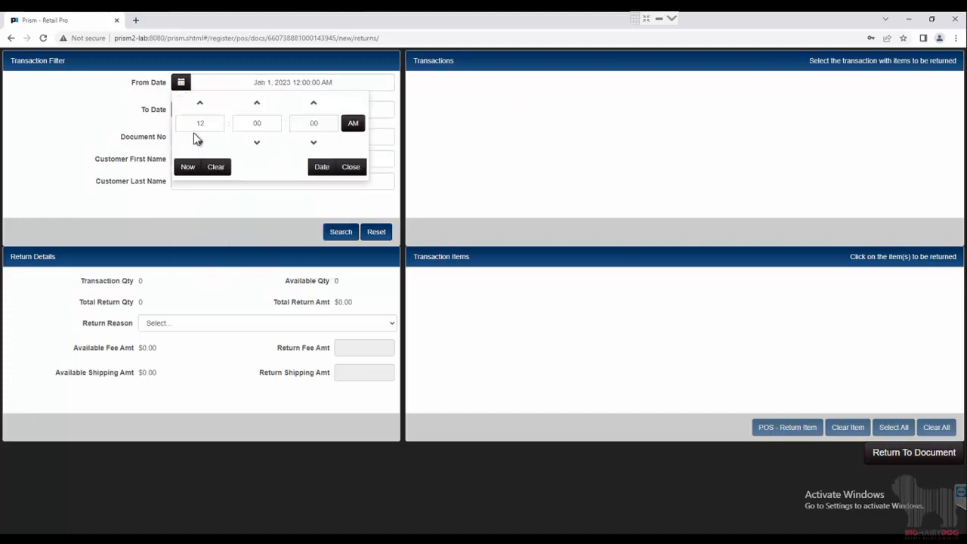
click(350, 168)
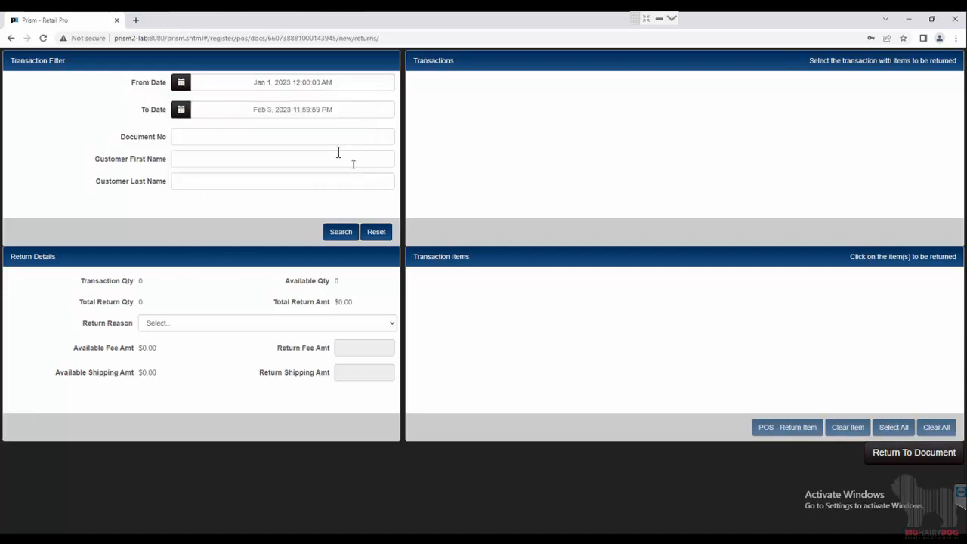
click(251, 138)
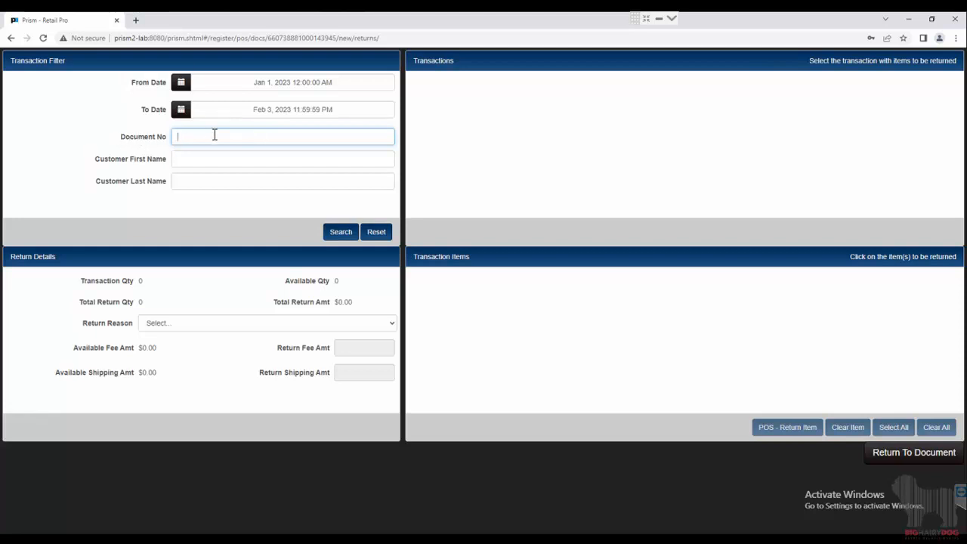
click(221, 158)
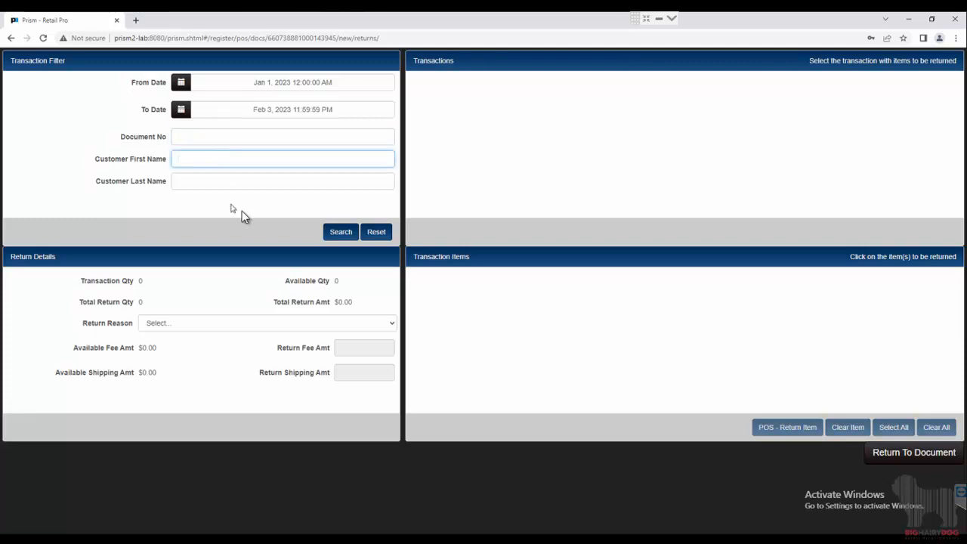
click(341, 233)
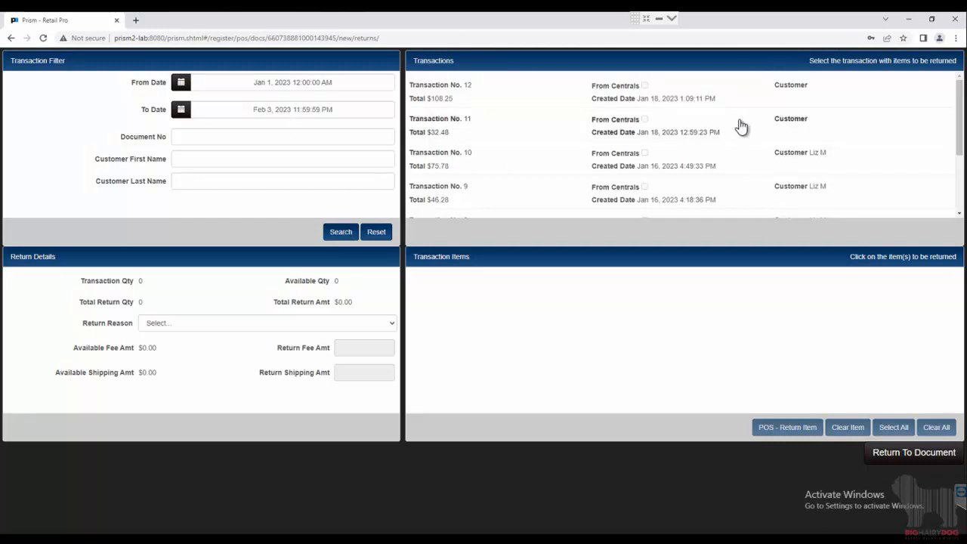
Step: Open Transaction No. 10 and mark its first BB Shorts item for return
click(748, 168)
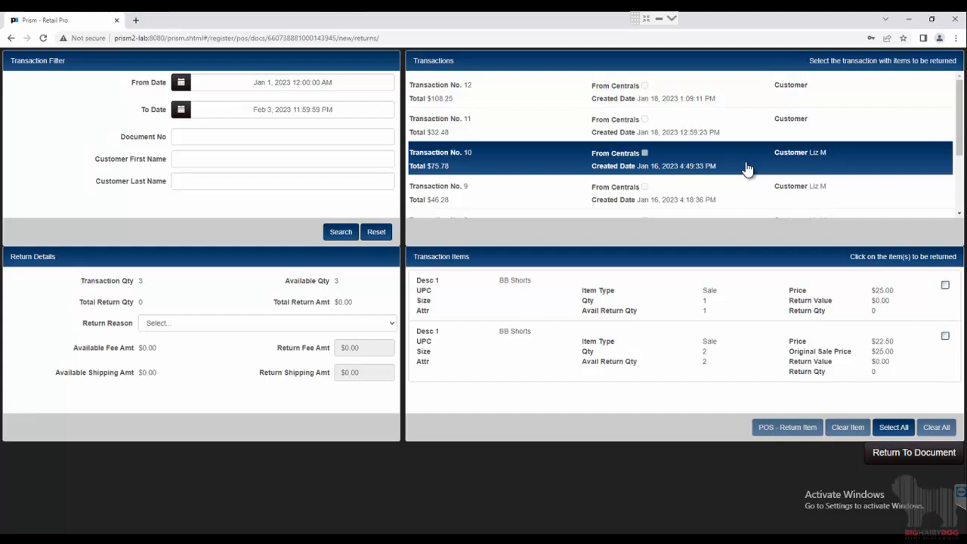
click(498, 301)
click(510, 354)
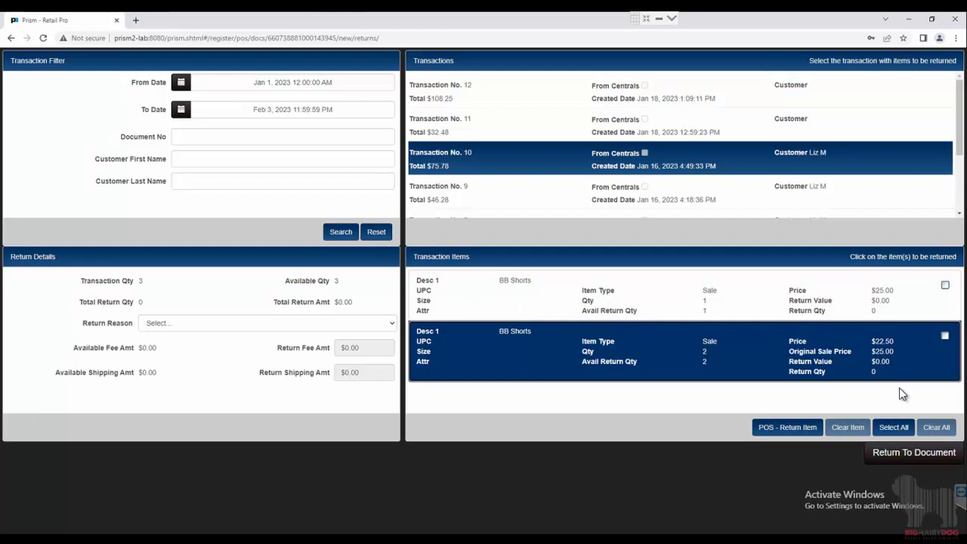
click(896, 428)
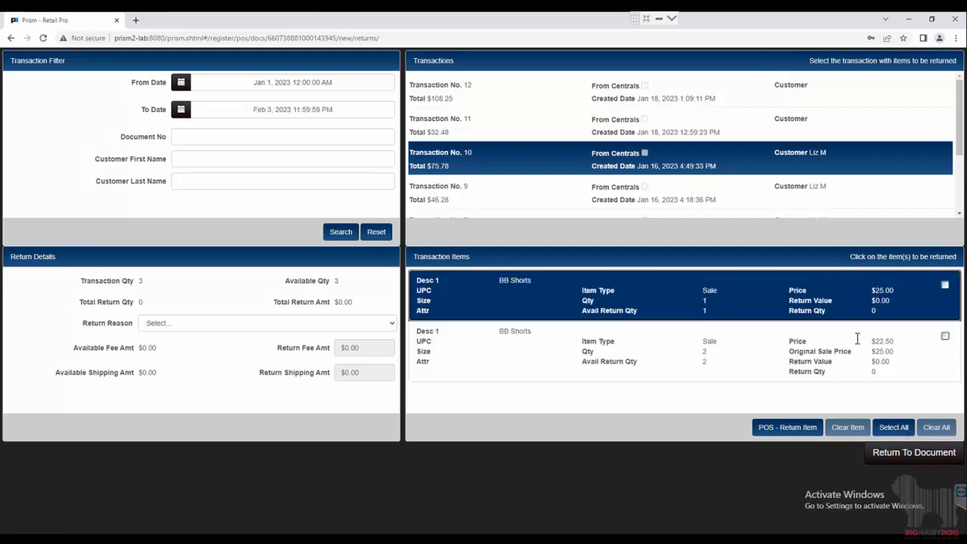
click(770, 428)
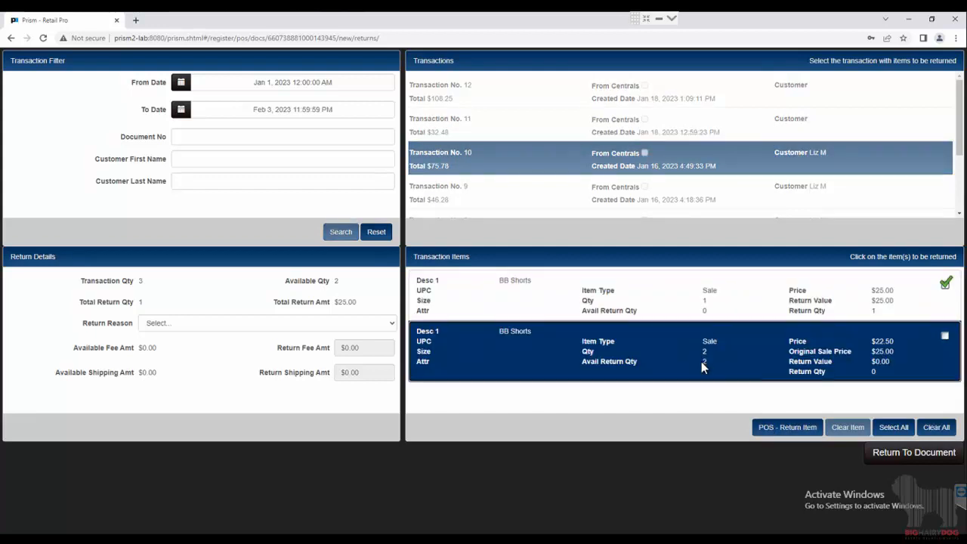
Step: Mark the second BB Shorts item for return with a quantity to return of 2
click(782, 425)
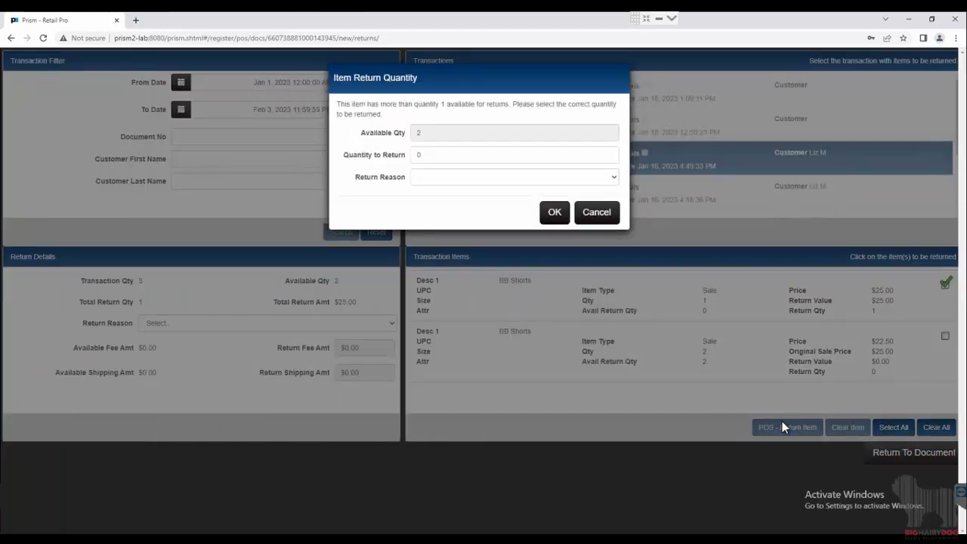
click(456, 154)
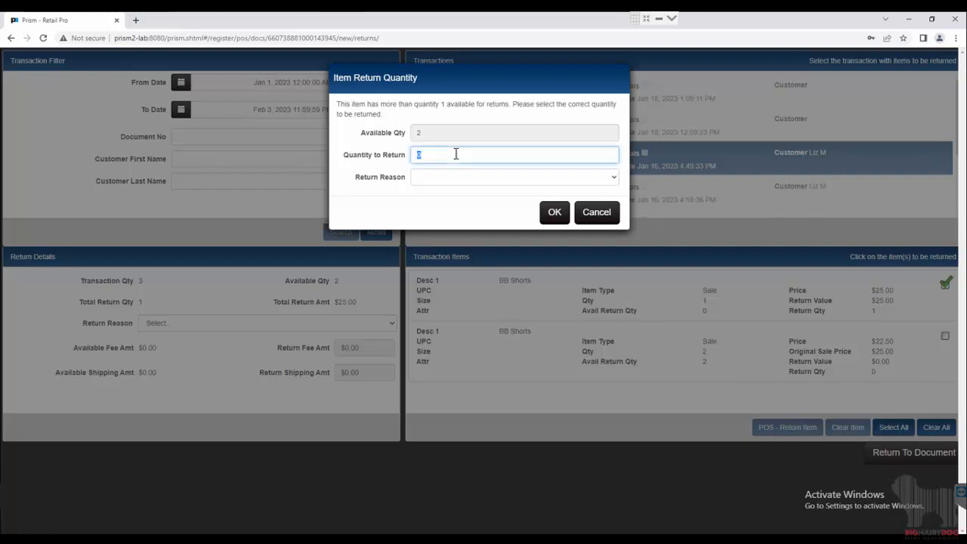
text(2)
click(428, 177)
click(428, 178)
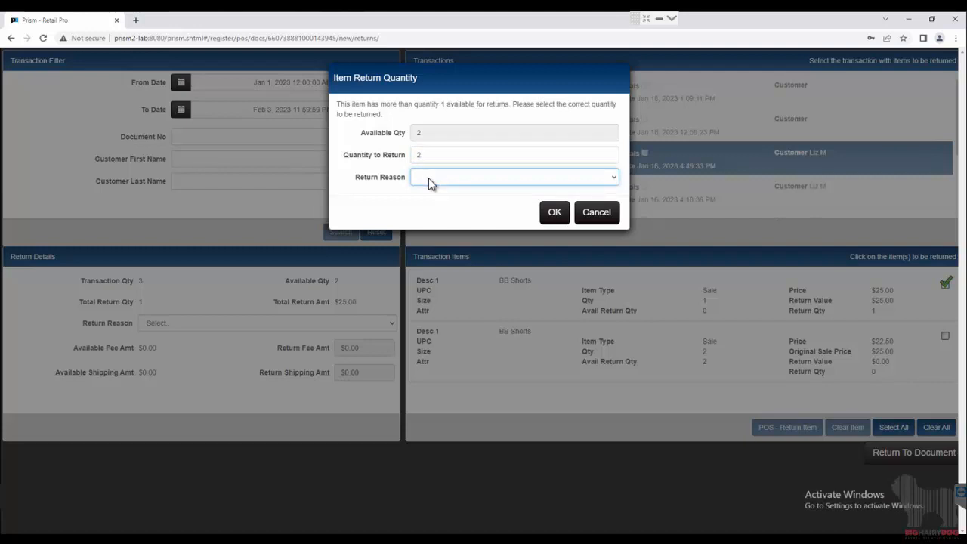
click(555, 214)
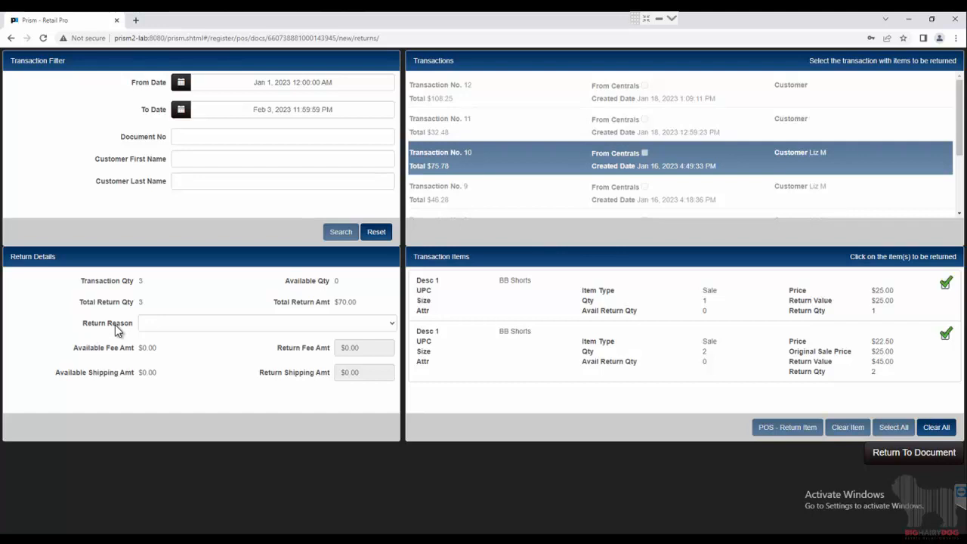
Step: Bring the selected return items back to the document and start tendering the transaction
click(925, 461)
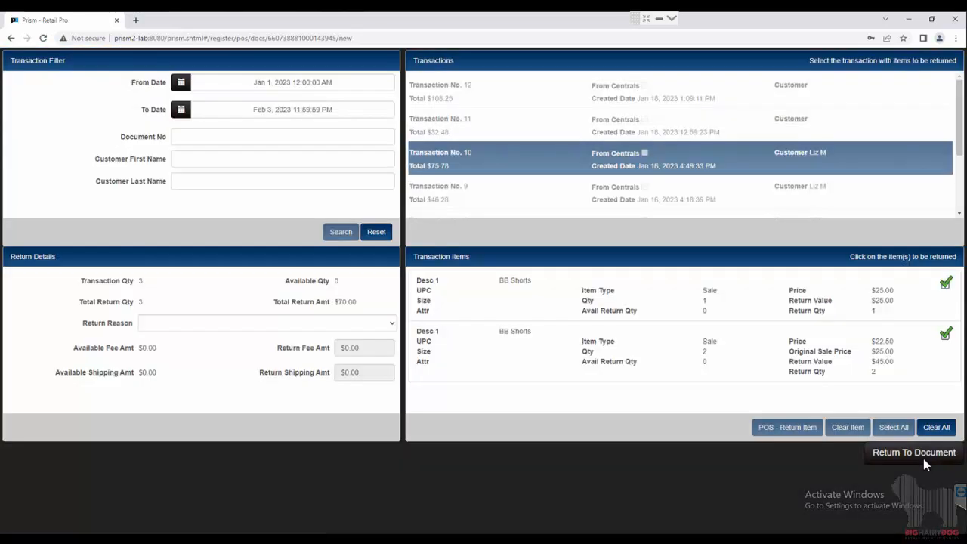
click(924, 459)
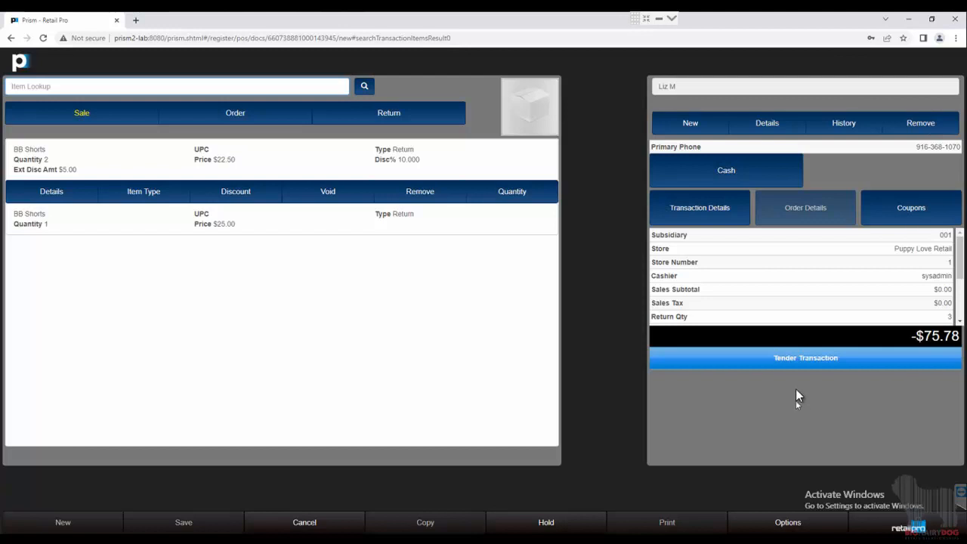
click(790, 360)
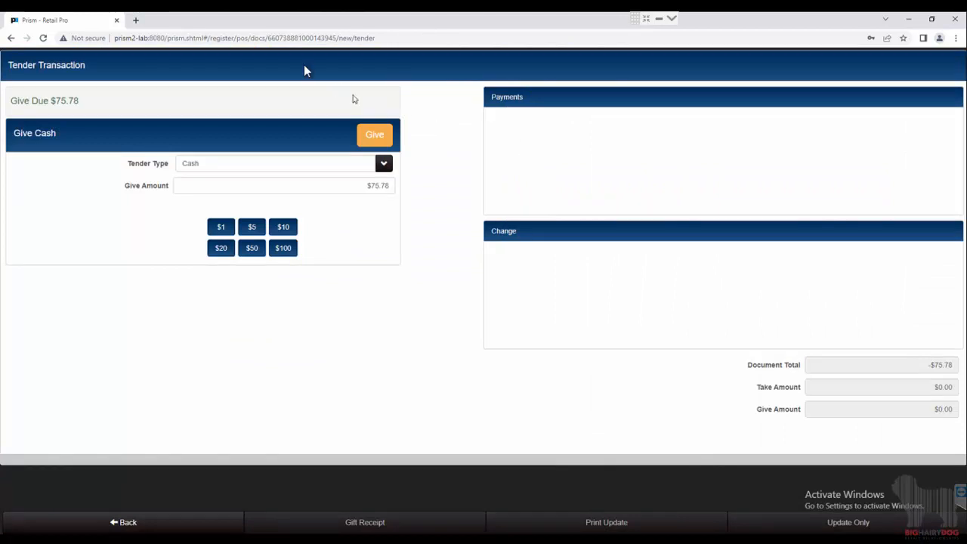
Step: Give the refund as Store Credit and finish with Update Only
click(201, 167)
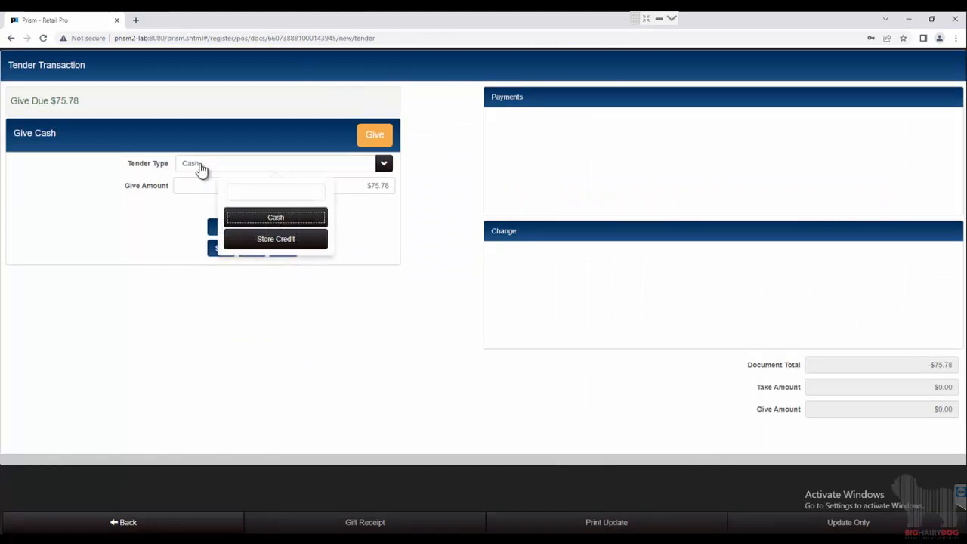
click(276, 240)
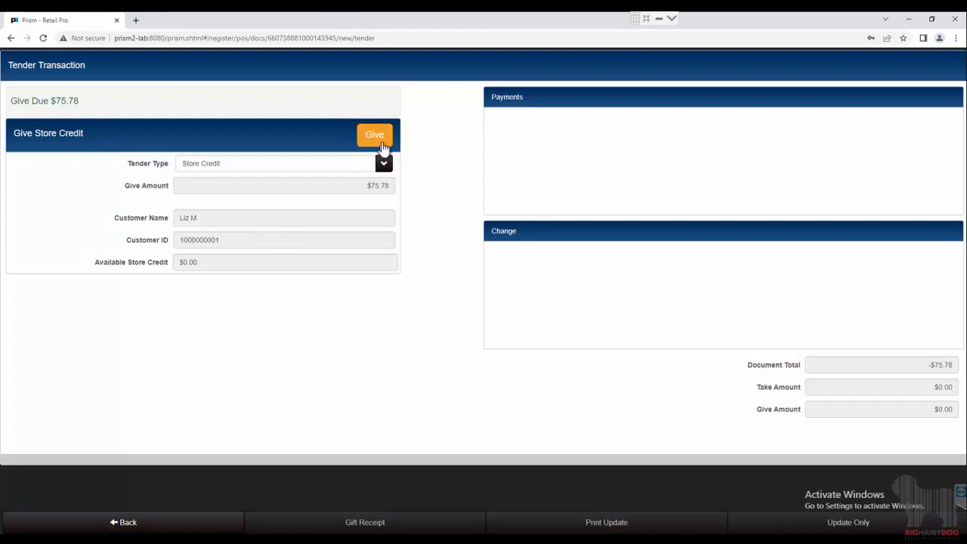
click(382, 143)
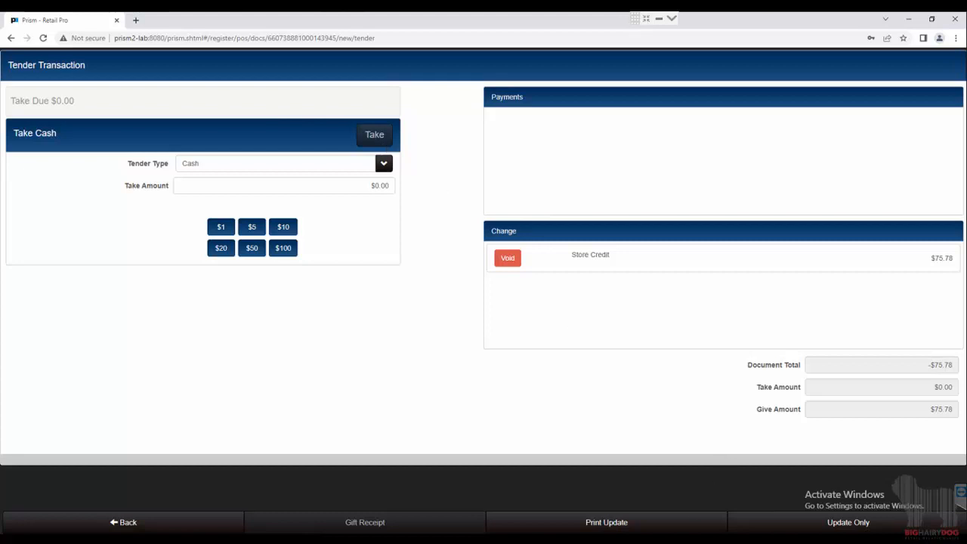
click(769, 529)
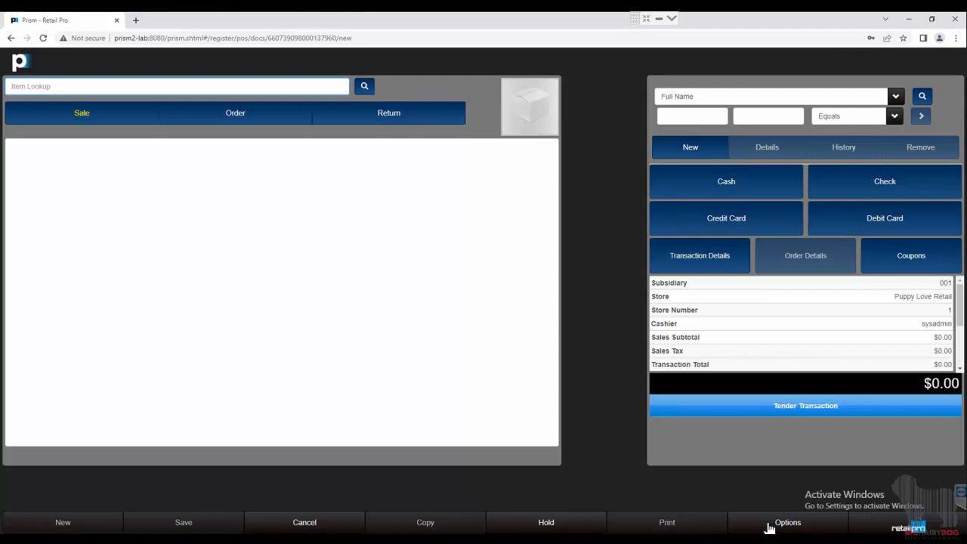
Step: Set the item type to Return and look up an item without finding an original sale transaction
click(409, 117)
click(396, 136)
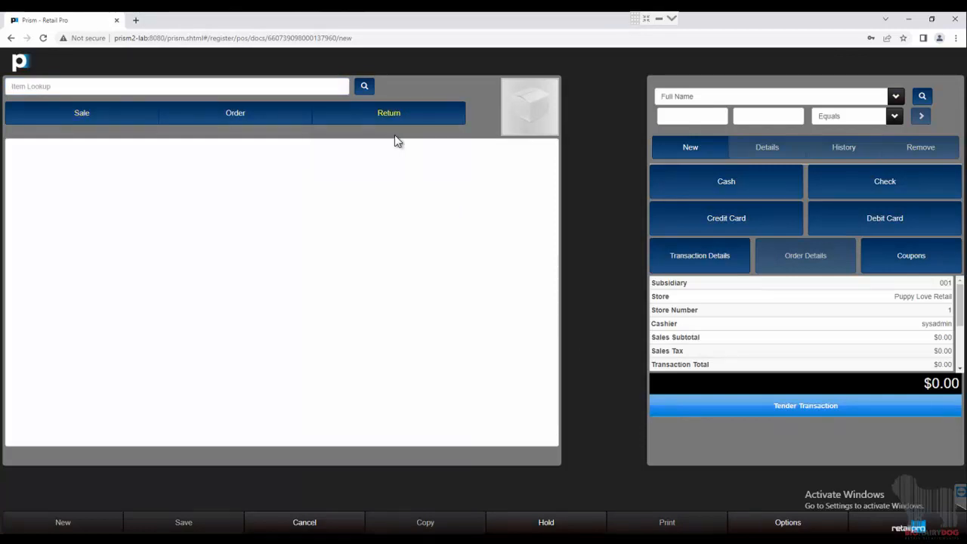
click(216, 87)
text(1oy)
key(Return)
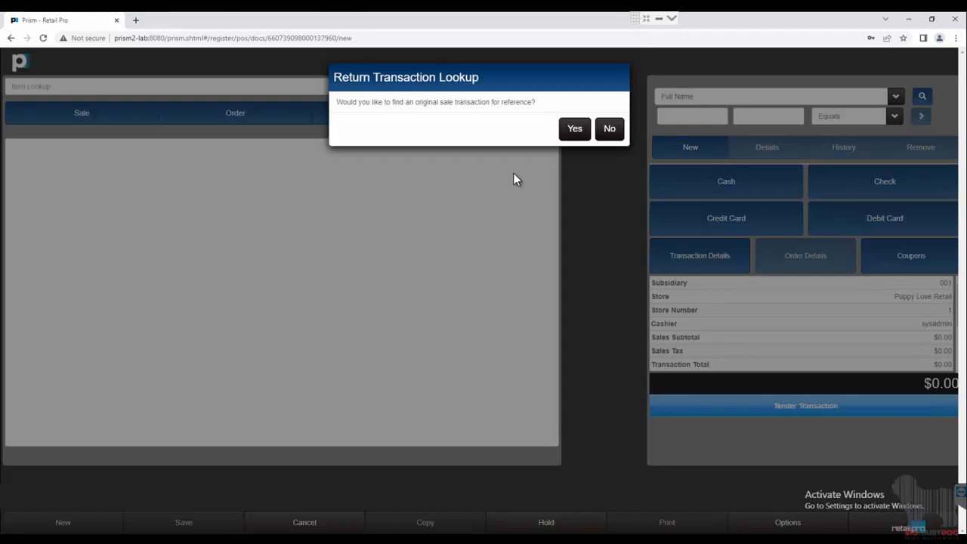
click(610, 130)
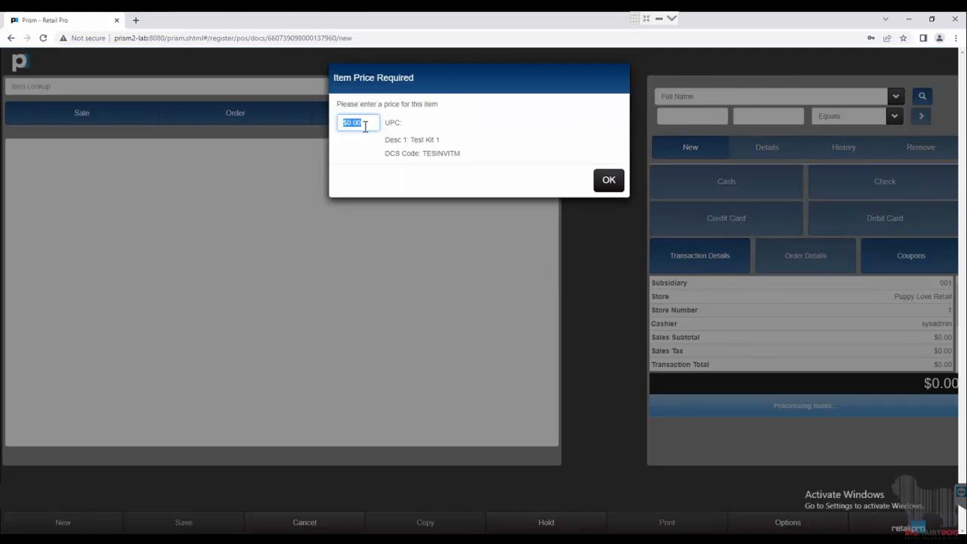
Step: Price Test Kit 1 at 25 and remove it from the document
text(25)
key(Return)
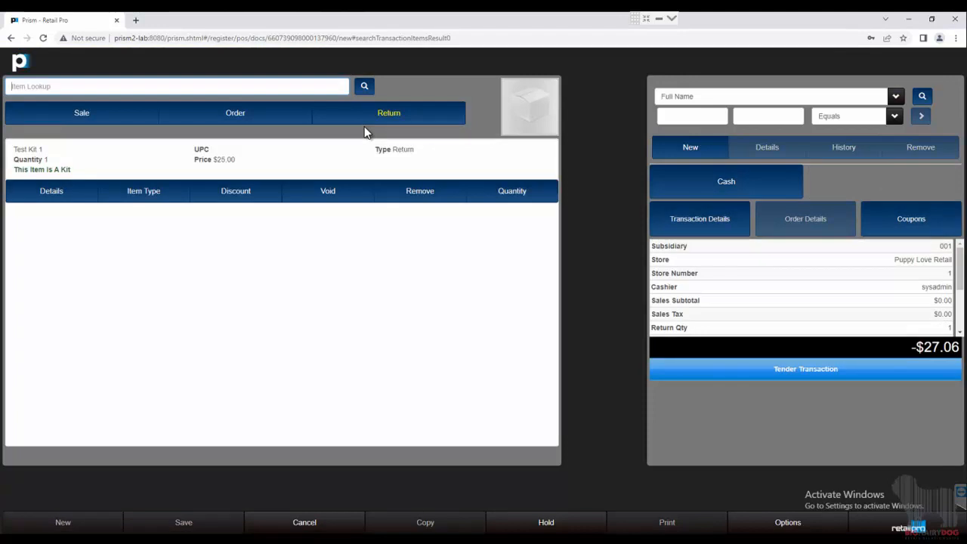
click(430, 199)
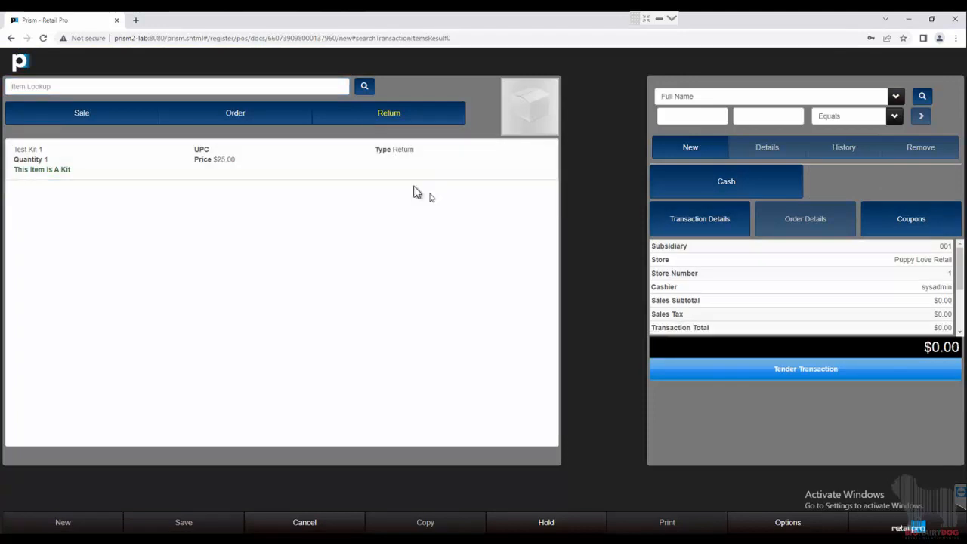
Step: Search inventory and add Pants as a return item without referencing an original sale
click(363, 88)
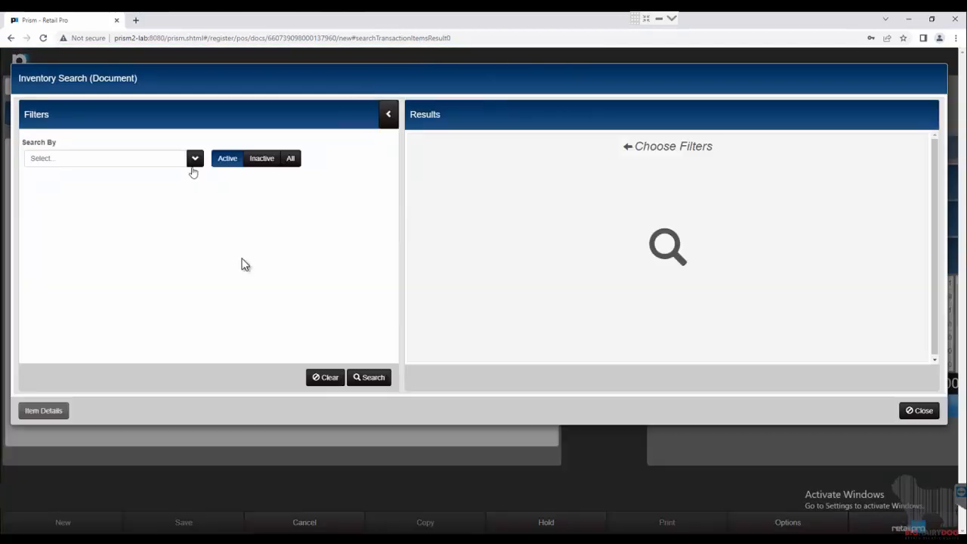
click(357, 381)
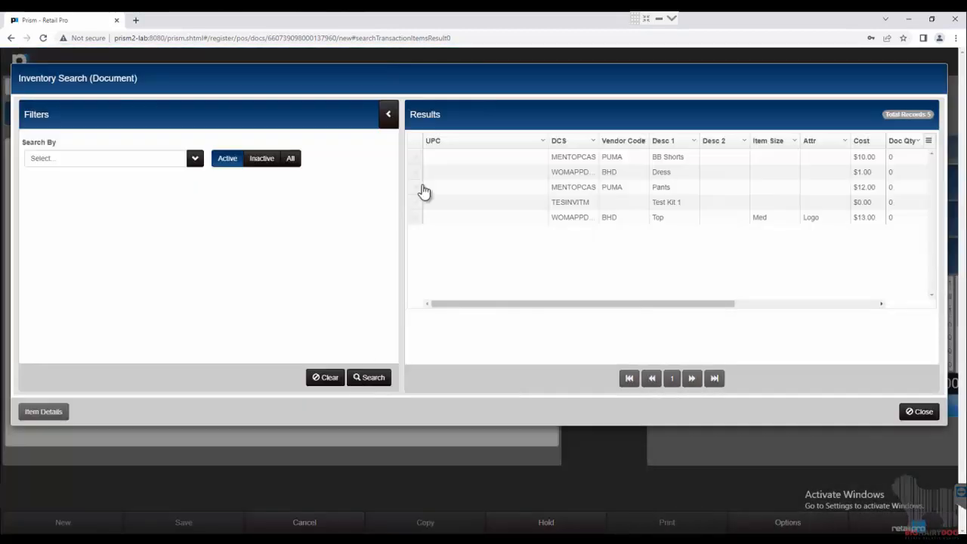
double_click(417, 187)
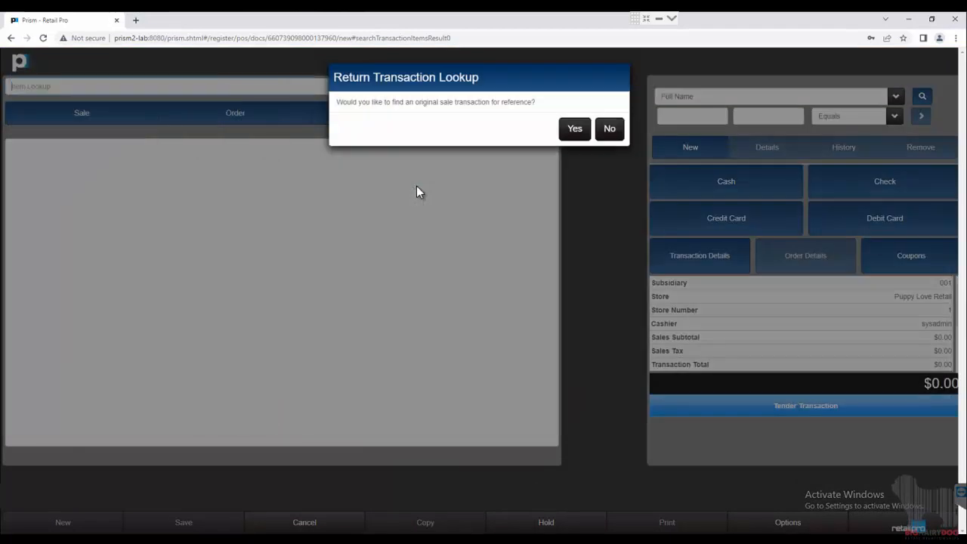
click(612, 132)
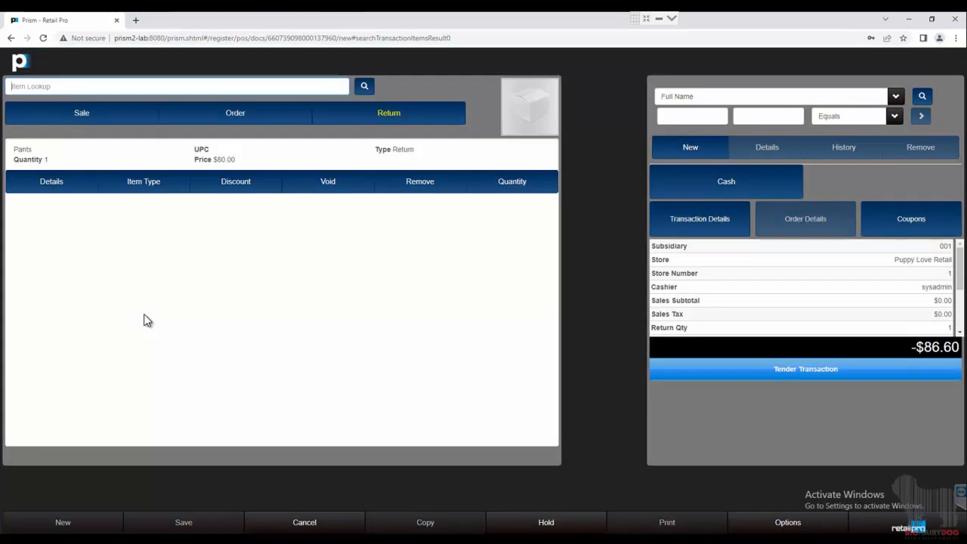